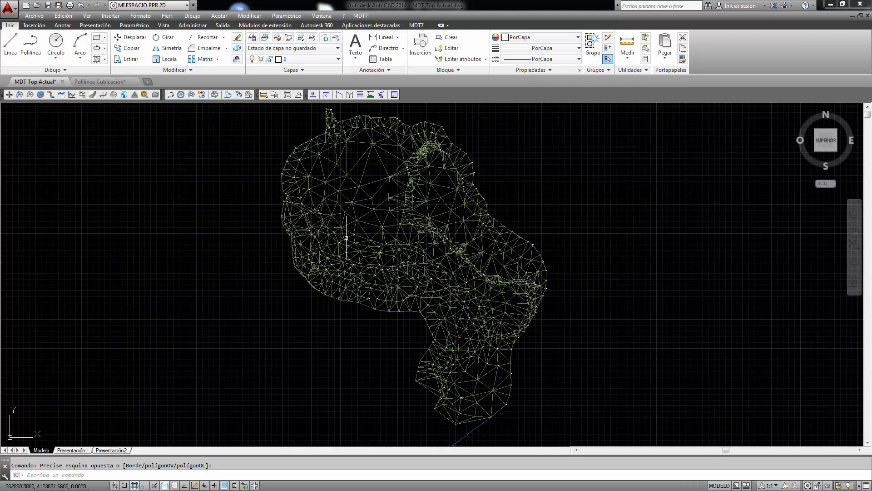
Show the MDT layer visibility settings and hide the Surface layer.
{"action": "left_click", "coordinate": [362, 16]}
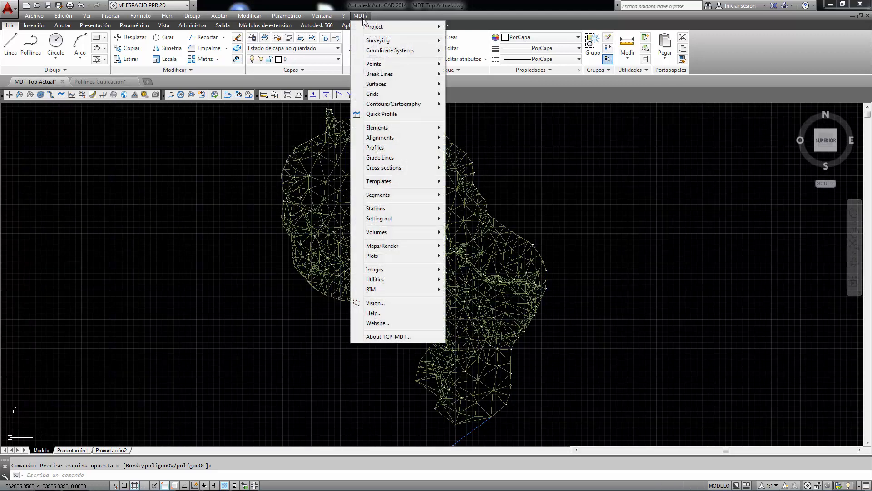
{"action": "left_click", "coordinate": [384, 304]}
{"action": "left_click", "coordinate": [109, 184]}
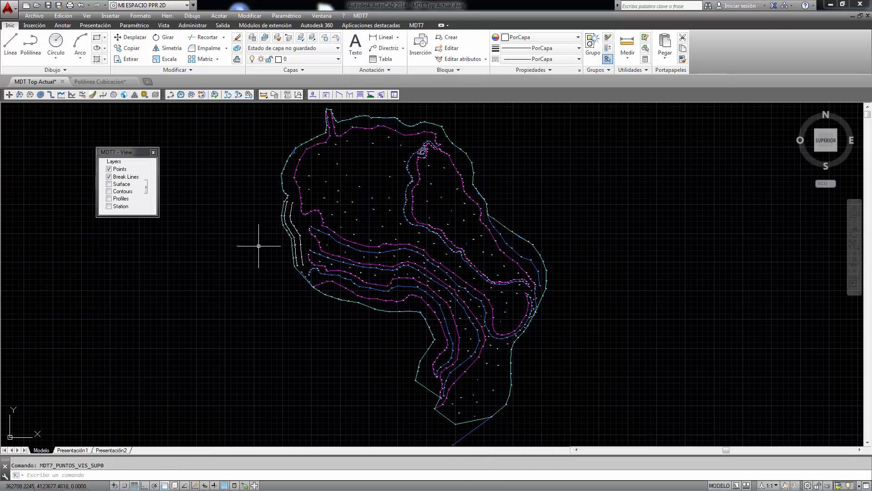
Import the alignment file Alignment1.EJE from the MDT7.5 Estandar folder on drive E and inspect it in the drawing.
{"action": "left_click", "coordinate": [361, 17]}
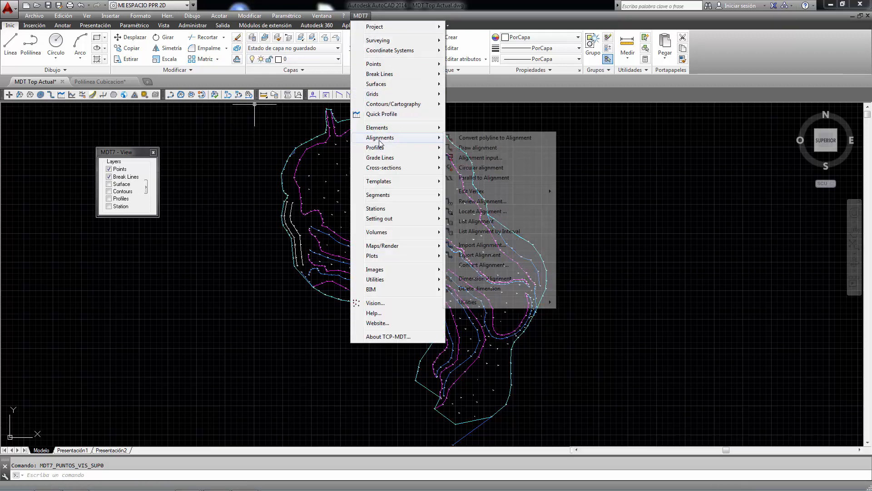
{"action": "left_click", "coordinate": [476, 248]}
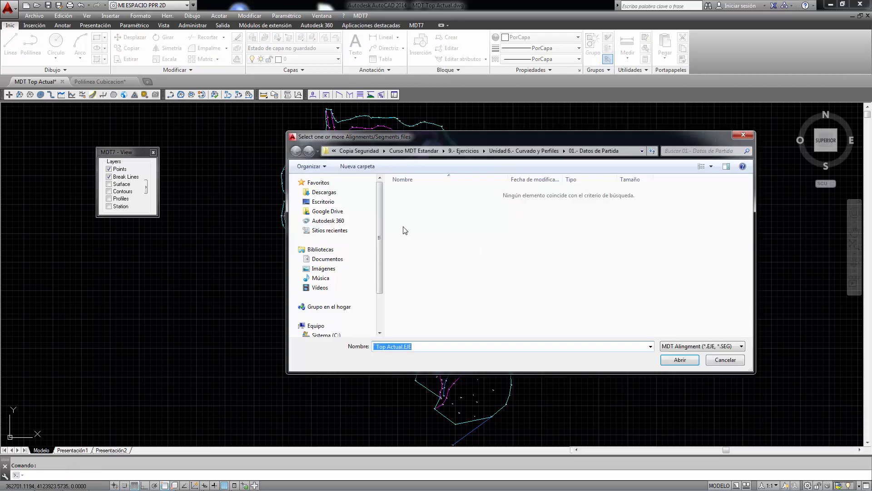
{"action": "left_click", "coordinate": [365, 152]}
{"action": "left_click", "coordinate": [420, 151]}
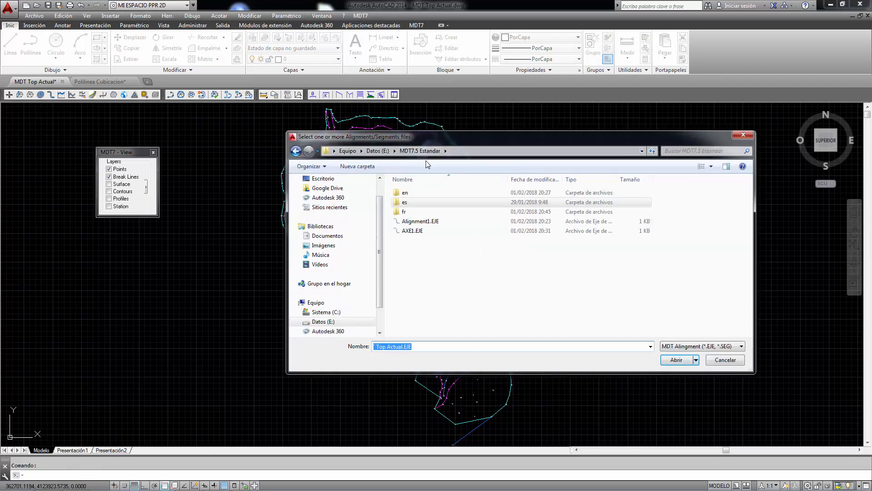
{"action": "double_click", "coordinate": [422, 225]}
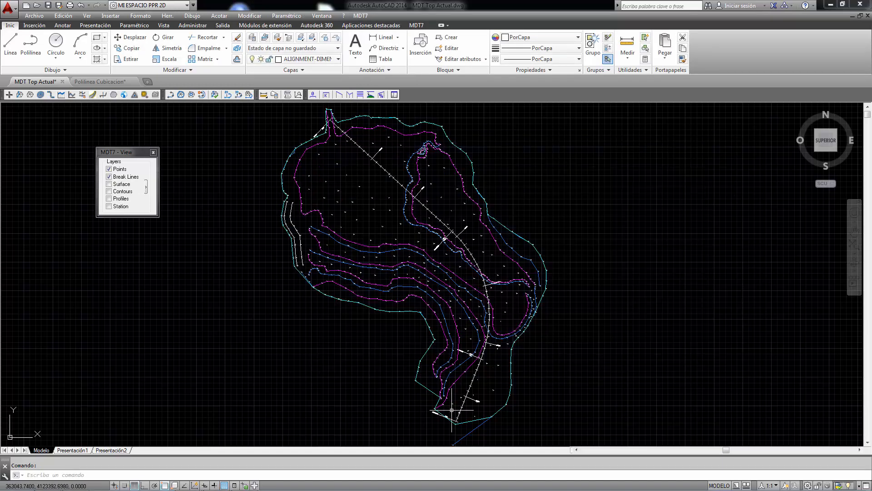
{"action": "scroll", "coordinate": [459, 238], "scroll_direction": "up", "scroll_amount": 7}
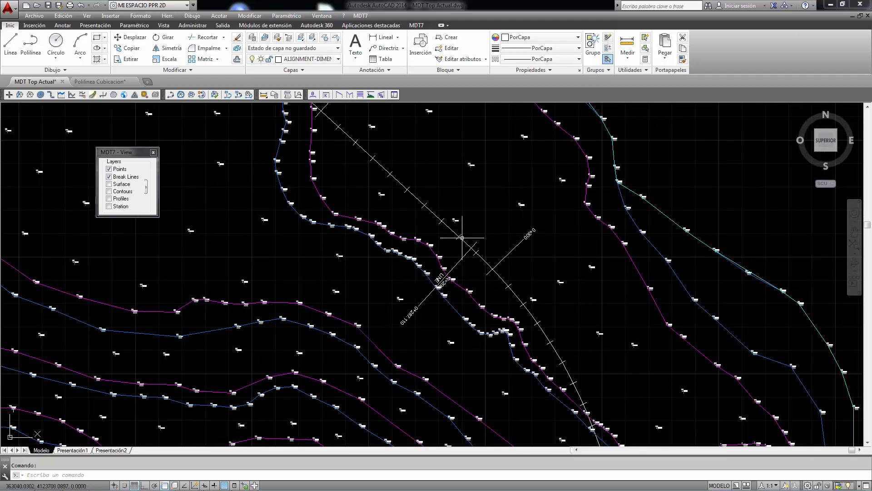
{"action": "scroll", "coordinate": [461, 241], "scroll_direction": "down", "scroll_amount": 7}
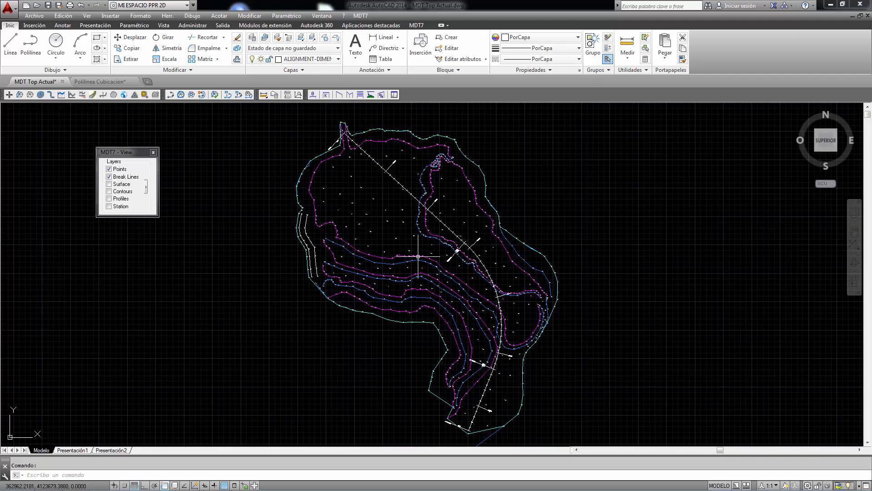
{"action": "left_click", "coordinate": [360, 16]}
{"action": "mouse_move", "coordinate": [382, 236]}
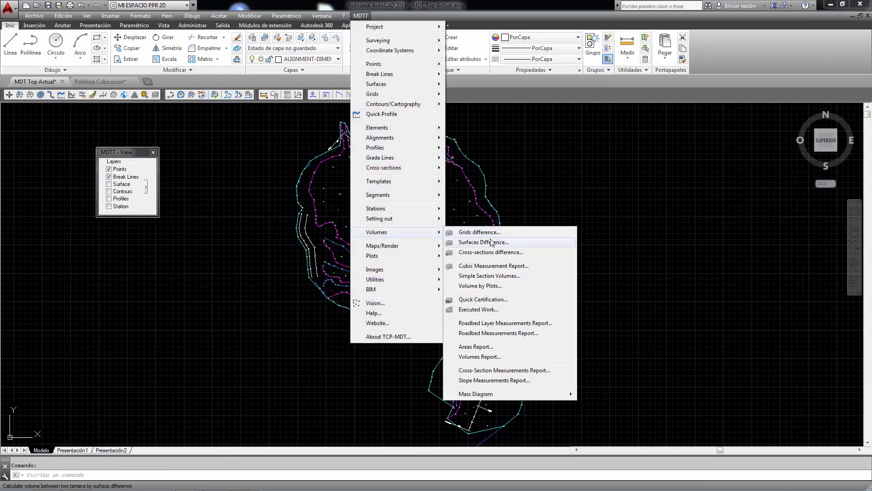
{"action": "left_click", "coordinate": [503, 252]}
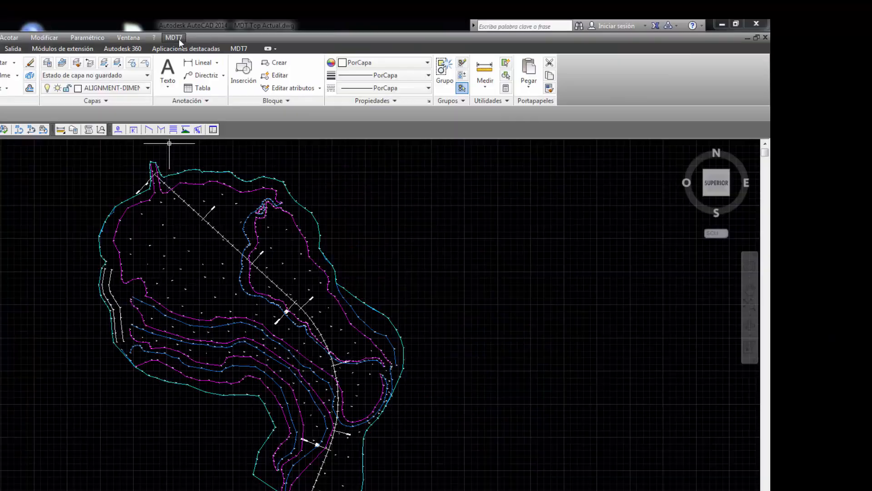
Start Get Cross-Sections on the imported alignment and save the sections file as Alignment1-nat.TRA in the MDT7.5 Estandar folder.
{"action": "left_click", "coordinate": [180, 40]}
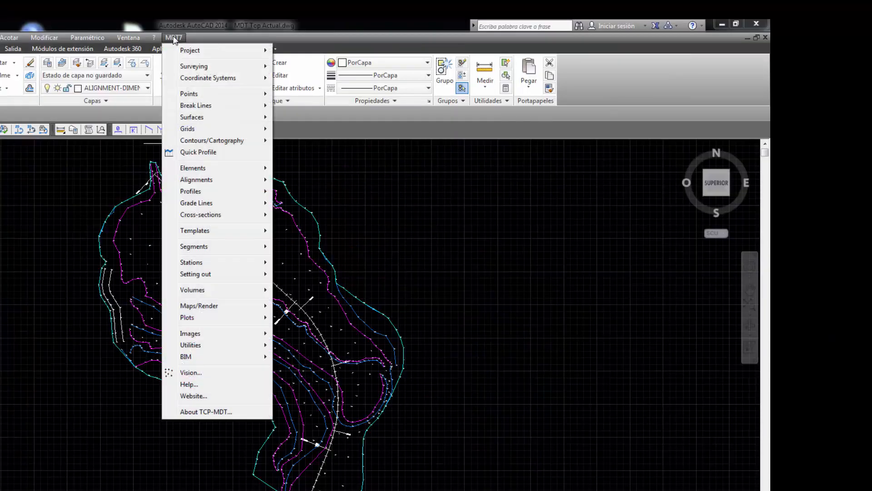
{"action": "mouse_move", "coordinate": [216, 220]}
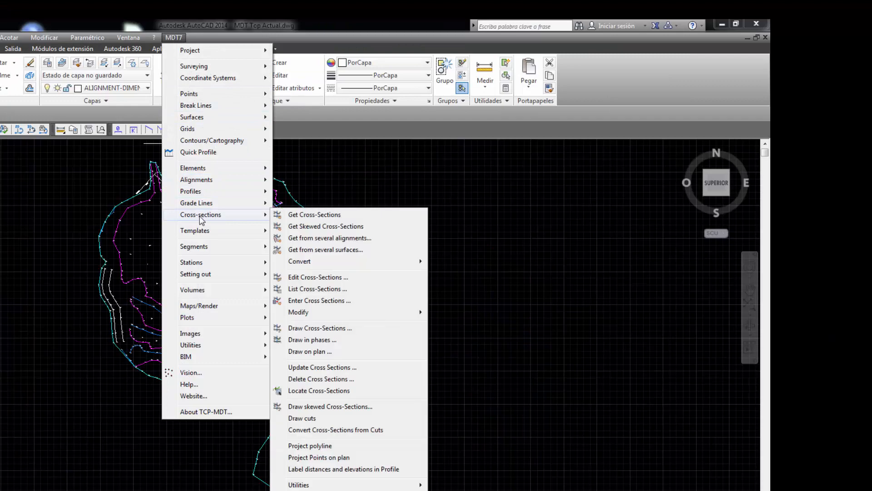
{"action": "left_click", "coordinate": [318, 218]}
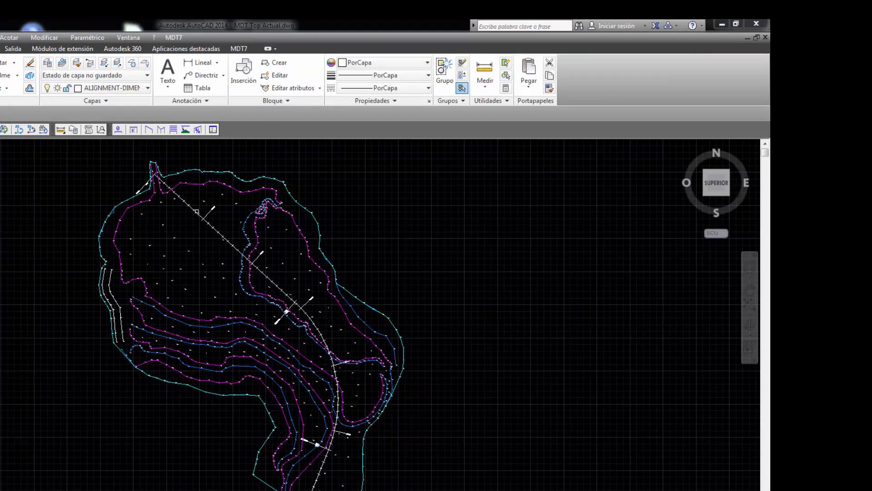
{"action": "left_click", "coordinate": [196, 212]}
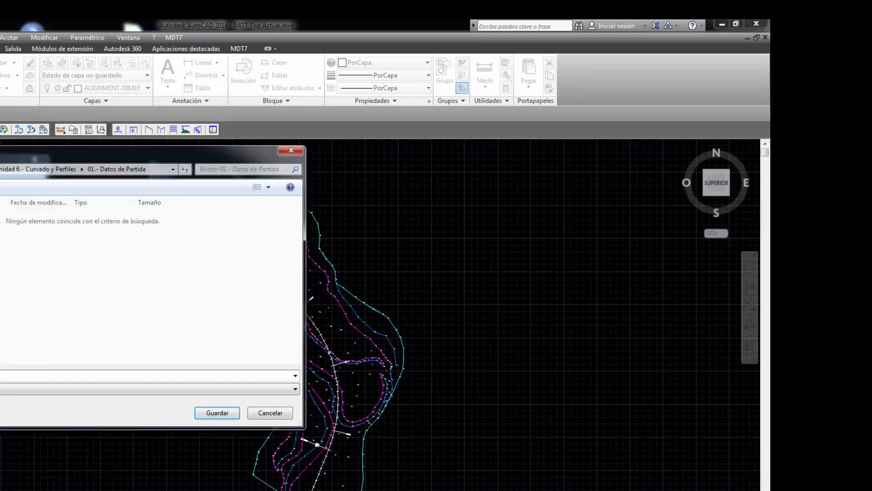
{"action": "left_click", "coordinate": [225, 413]}
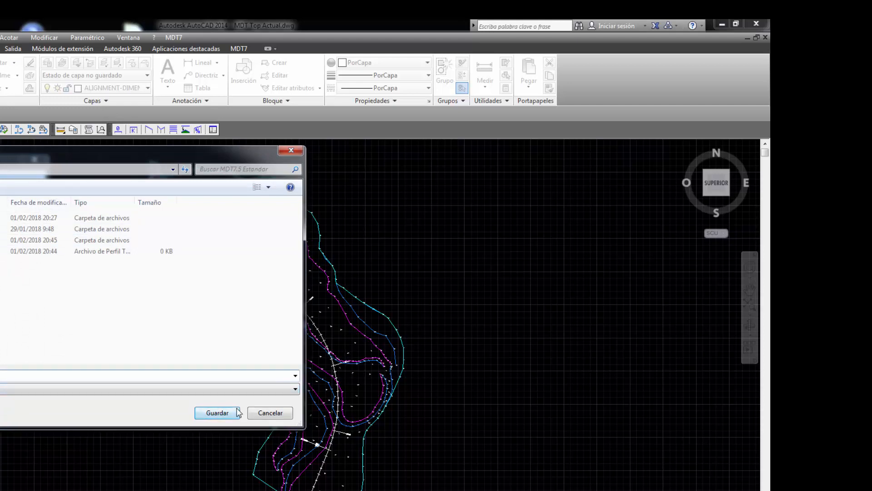
{"action": "left_click", "coordinate": [212, 412]}
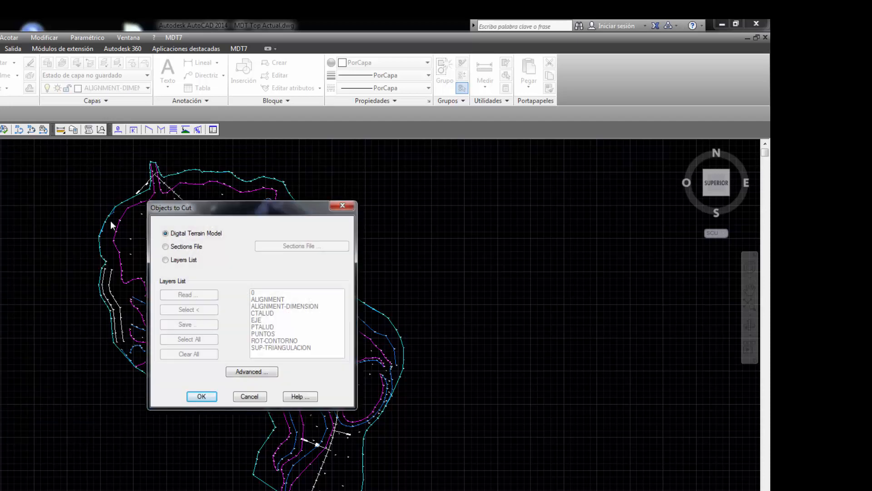
Try the Sections File and Layers List sources for the objects to cut, selecting the ALIGNMENT-DIMENSION layer.
{"action": "left_click_drag", "start_coordinate": [198, 212], "coordinate": [474, 184]}
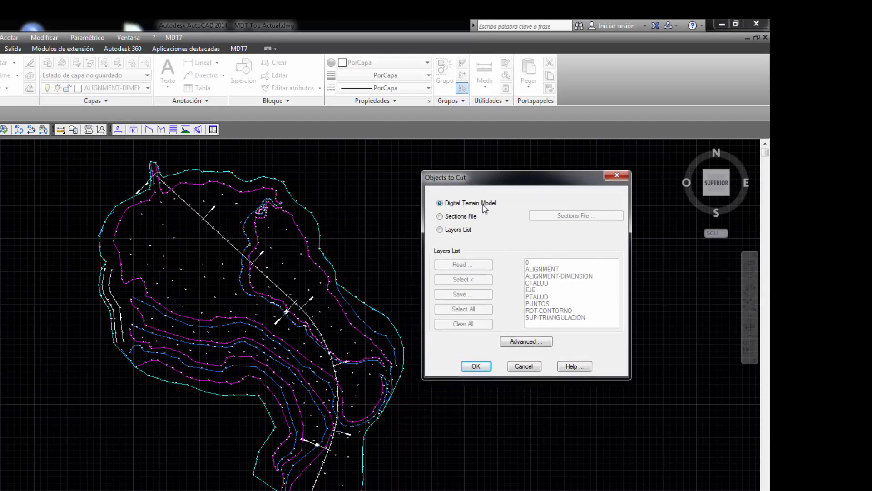
{"action": "left_click", "coordinate": [440, 216]}
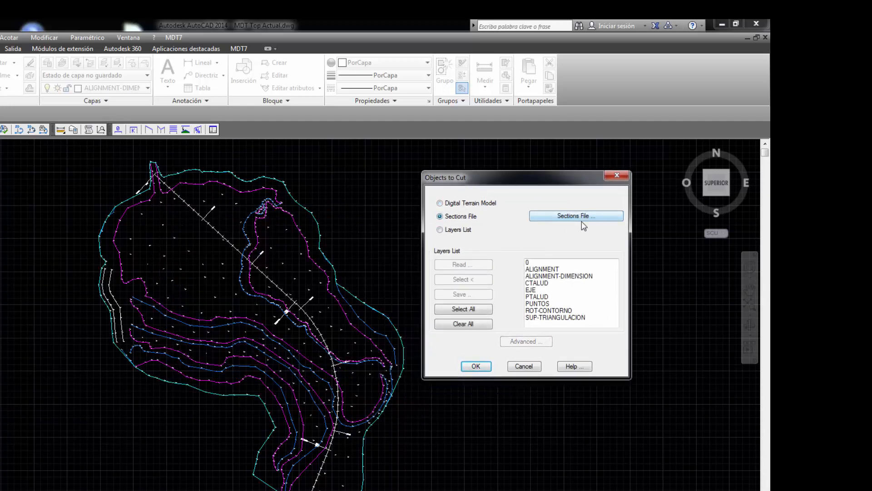
{"action": "left_click", "coordinate": [449, 230]}
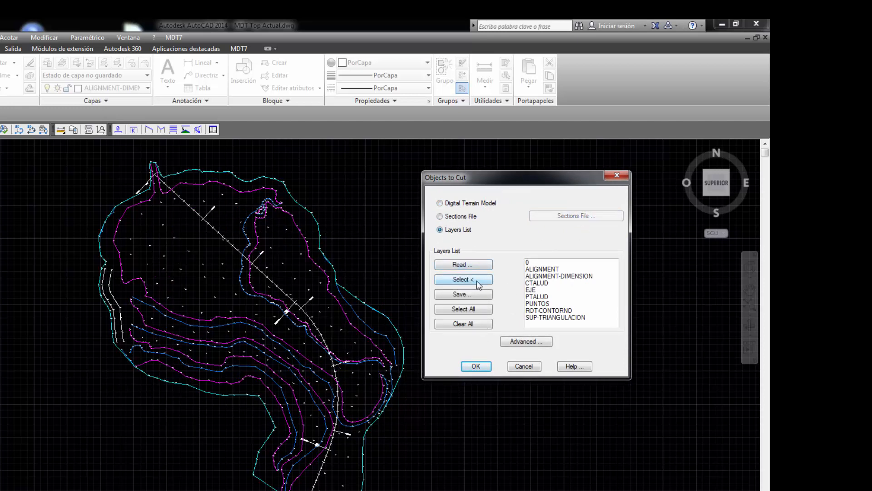
{"action": "left_click", "coordinate": [543, 284]}
{"action": "left_click", "coordinate": [541, 318]}
{"action": "left_click", "coordinate": [543, 276]}
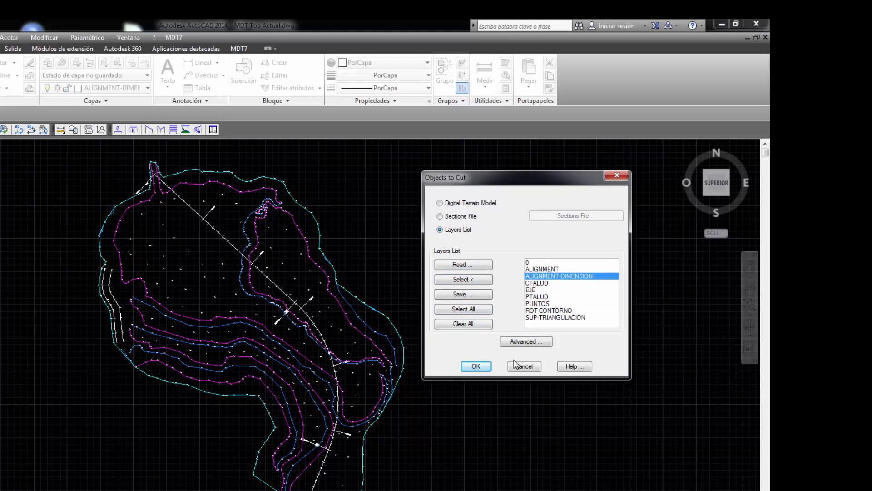
View the advanced special layers selection, switch the source back to Sections File, and cancel the objects-to-cut settings.
{"action": "left_click", "coordinate": [515, 342]}
{"action": "left_click_drag", "start_coordinate": [212, 220], "coordinate": [435, 192]}
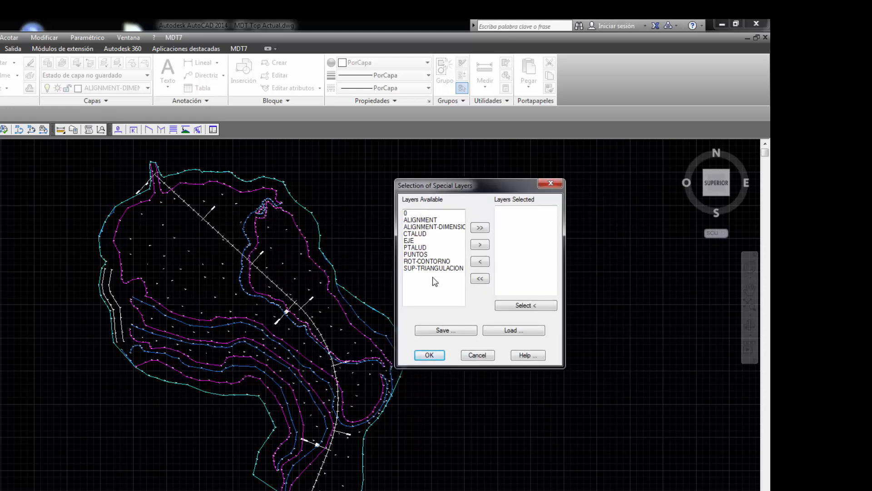
{"action": "left_click", "coordinate": [474, 355]}
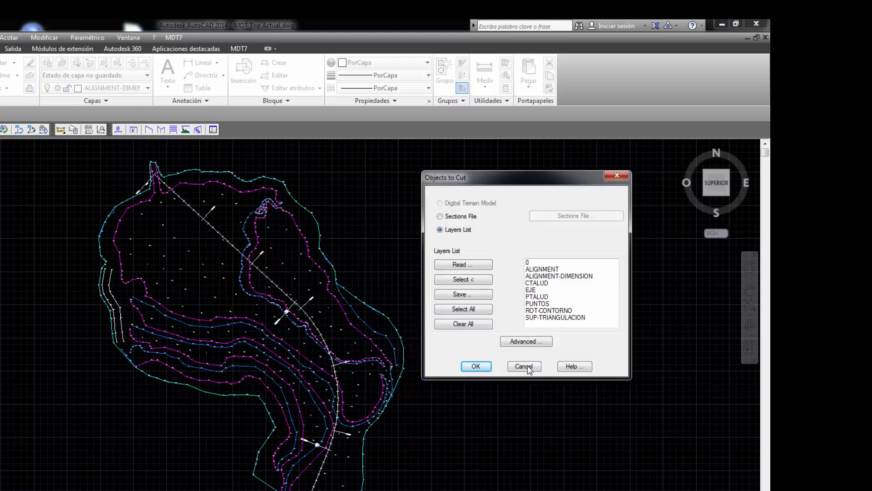
{"action": "left_click", "coordinate": [440, 217]}
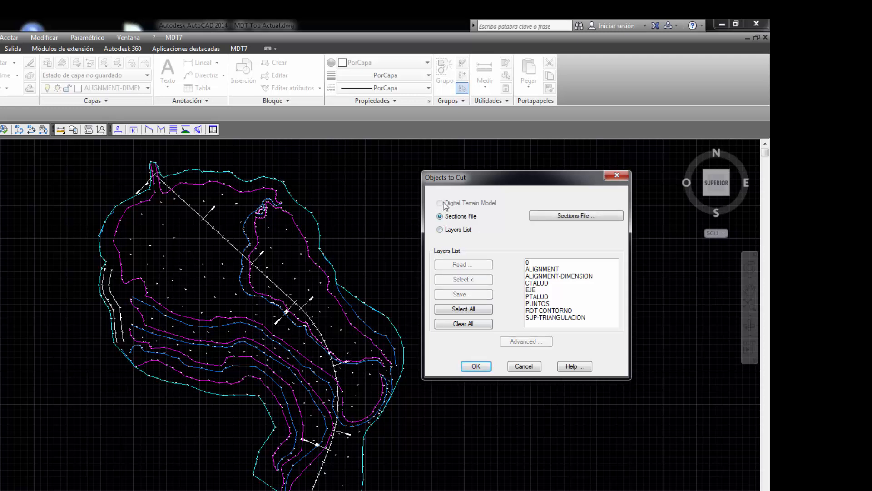
{"action": "left_click", "coordinate": [525, 366]}
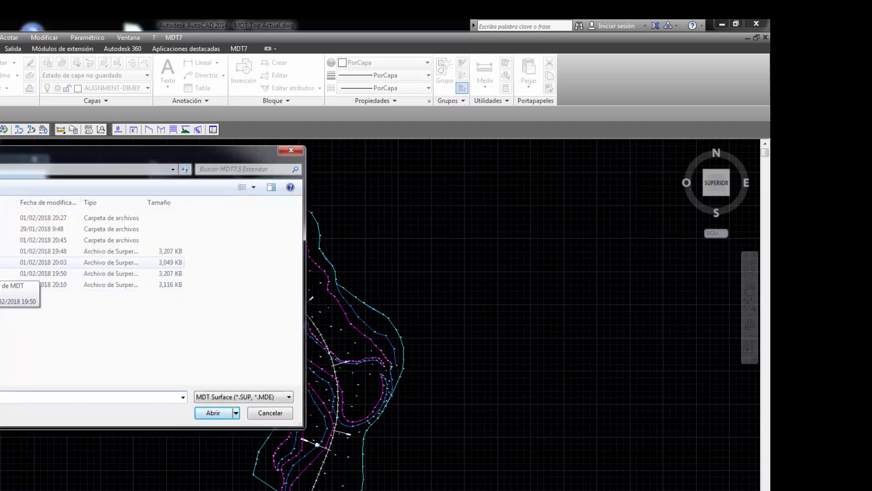
Load the last listed surface file as the digital terrain model and leave the objects-to-cut settings.
{"action": "double_click", "coordinate": [1, 284]}
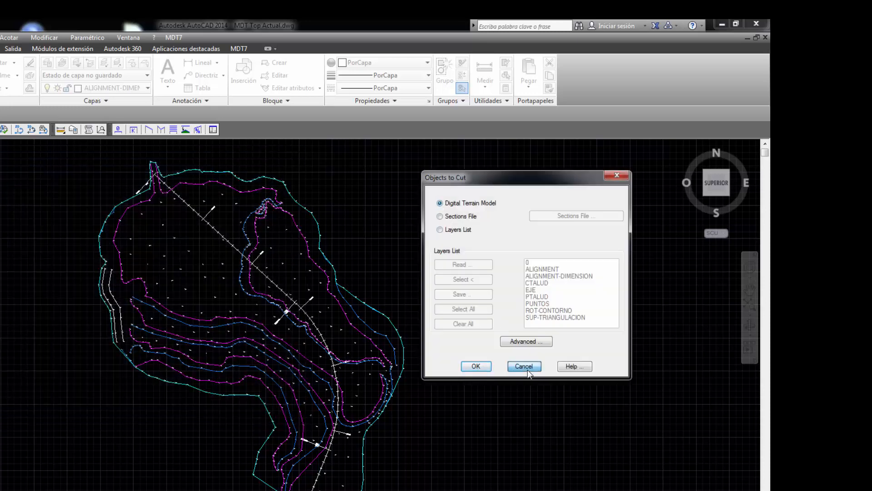
{"action": "left_click", "coordinate": [527, 368]}
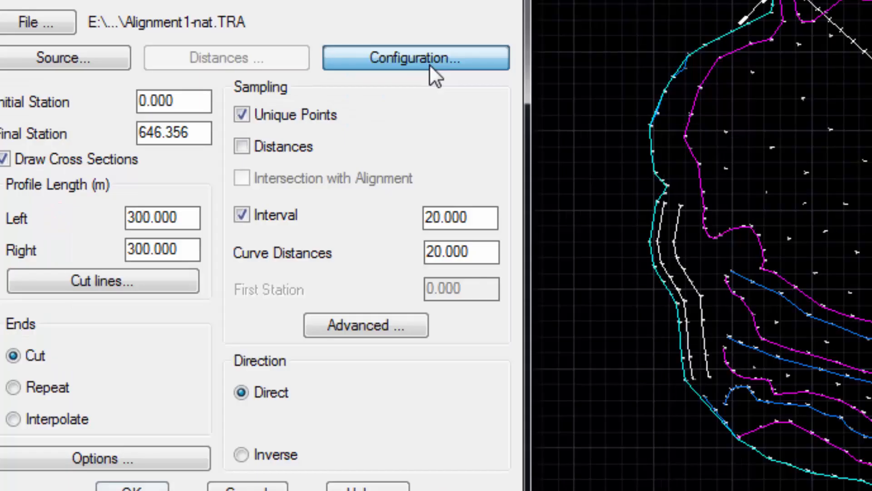
Examine the cross-section configuration, including the colour selection and the platform vector settings.
{"action": "left_click", "coordinate": [6, 210]}
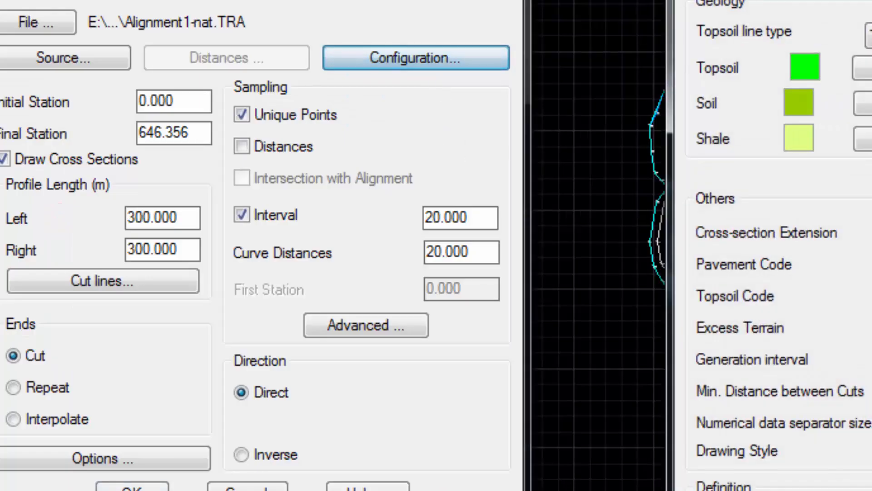
{"action": "key", "text": "Escape"}
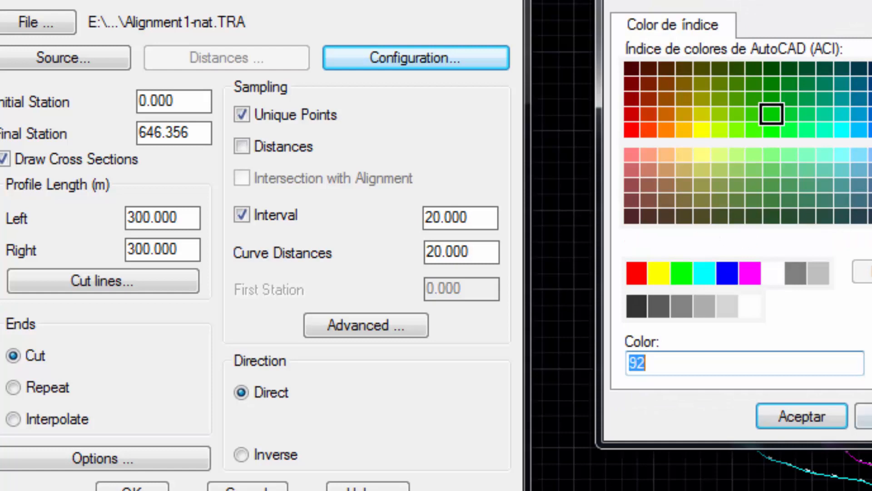
{"action": "left_click", "coordinate": [802, 415]}
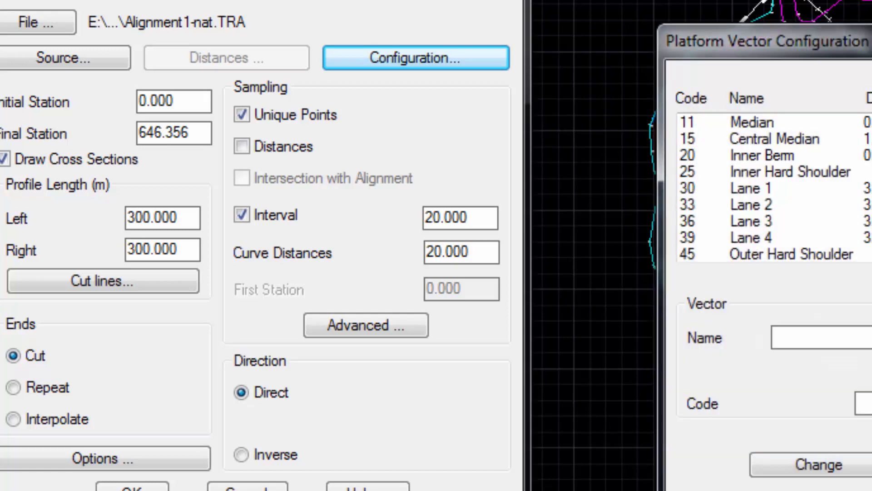
{"action": "key", "text": "Escape"}
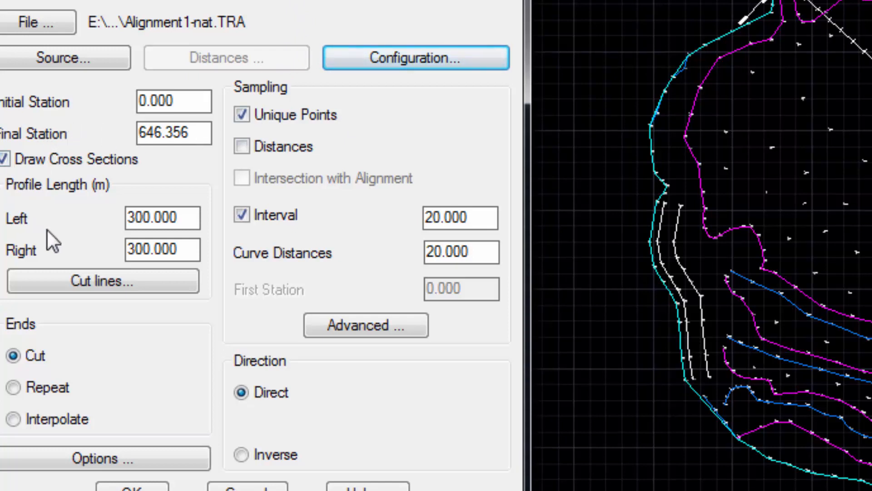
Review the left profile length, the cut lines selection and the cross-section drawing options.
{"action": "left_click_drag", "start_coordinate": [175, 218], "coordinate": [96, 215]}
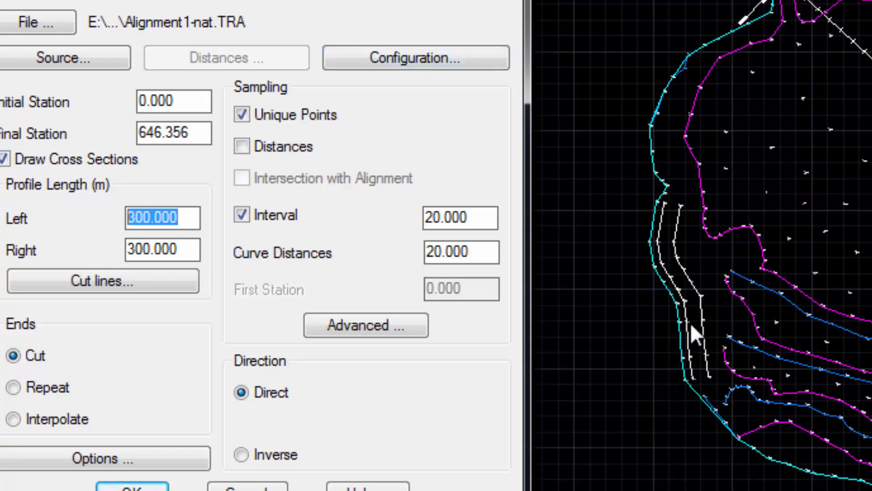
{"action": "left_click", "coordinate": [90, 281]}
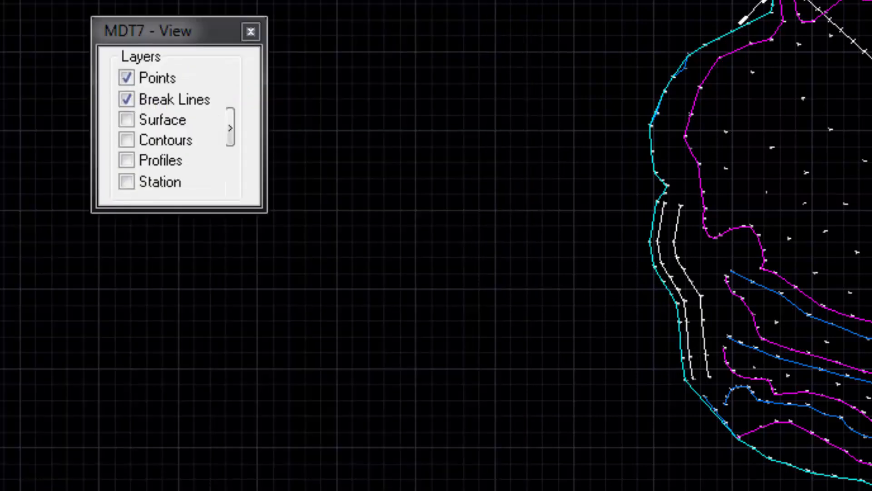
{"action": "scroll", "coordinate": [863, 482], "scroll_direction": "up", "scroll_amount": 5}
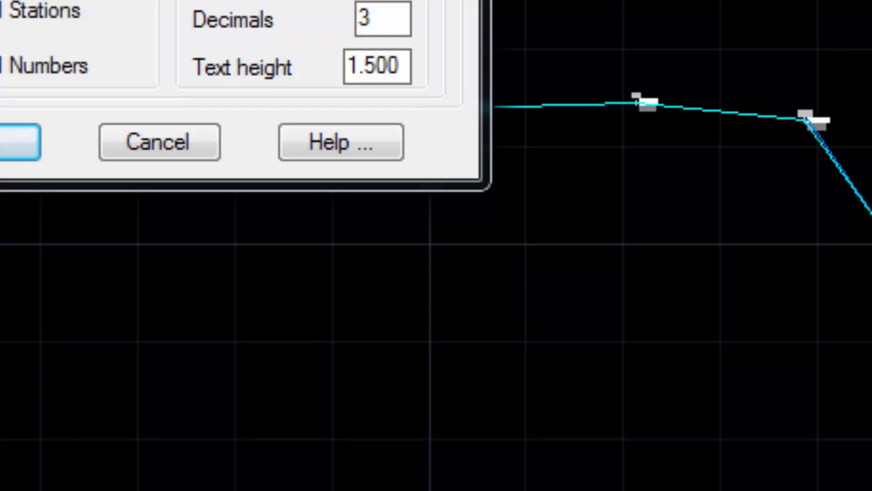
{"action": "key", "text": "Return"}
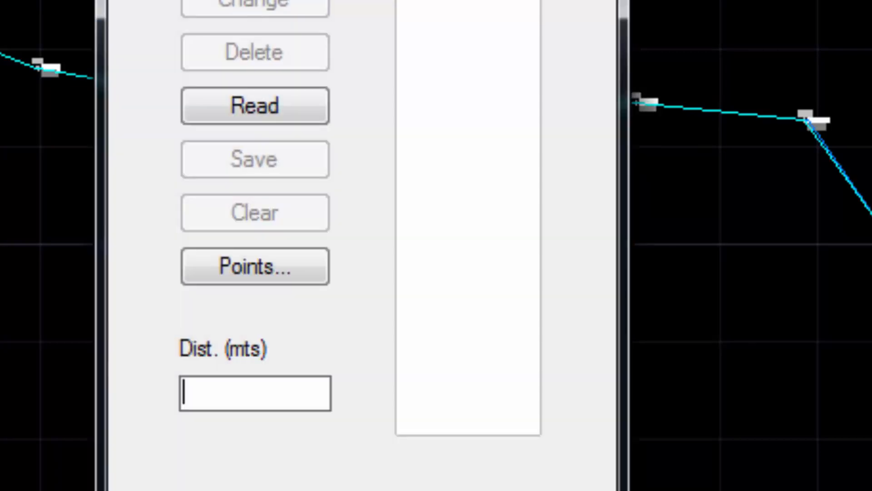
Add a distance of 123.45 m to the cross-section distances list and close the list.
{"action": "type", "text": "123.45"}
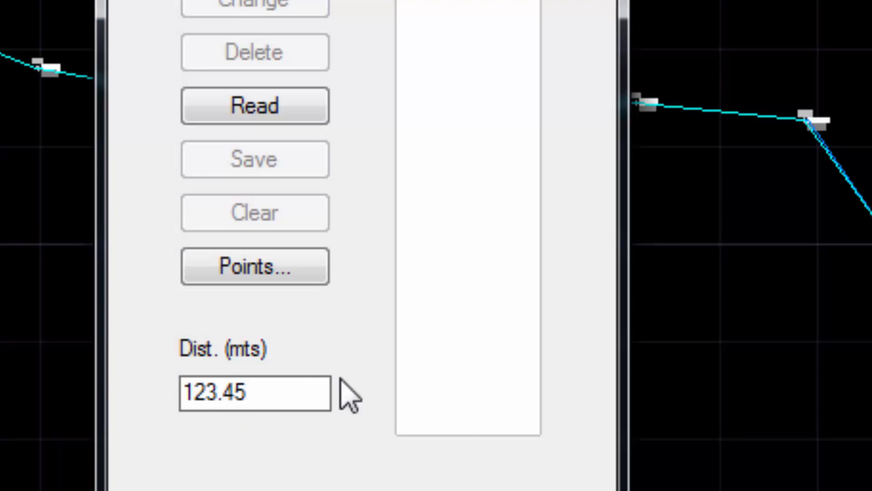
{"action": "key", "text": "Return"}
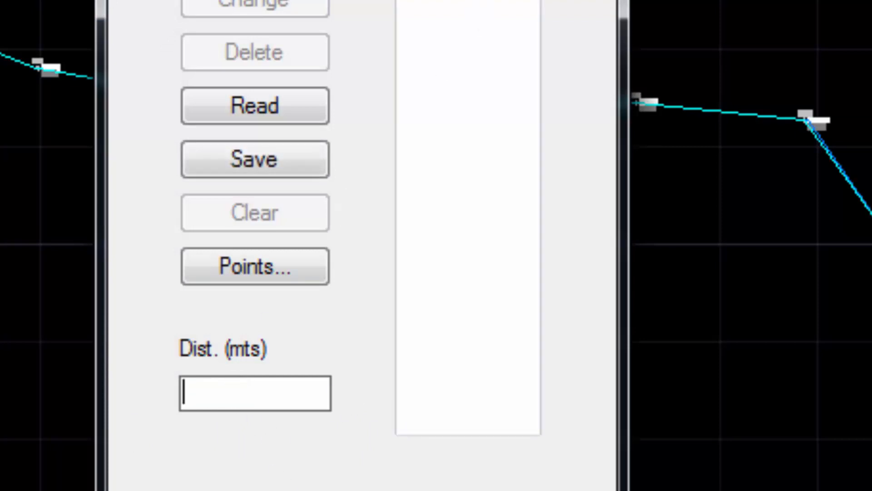
{"action": "left_click", "coordinate": [600, 0]}
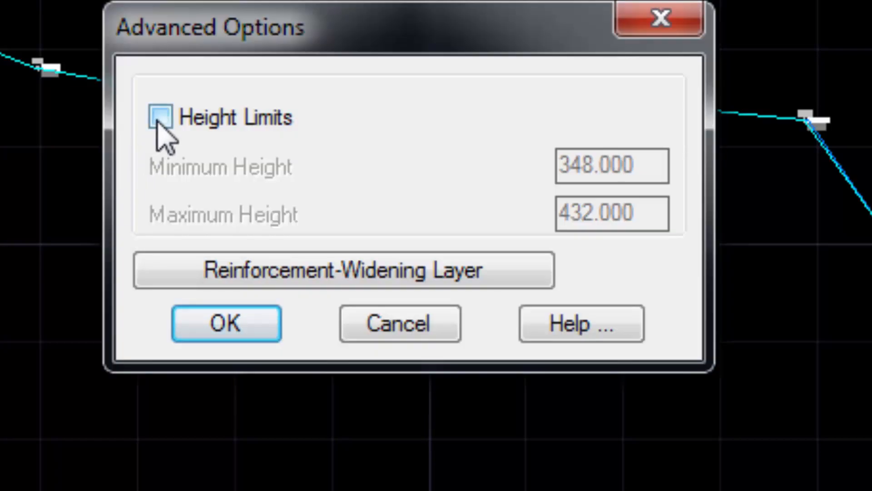
Enable the height limits in the advanced options and look at the Reinforcement-Widening Layer settings.
{"action": "left_click", "coordinate": [158, 117]}
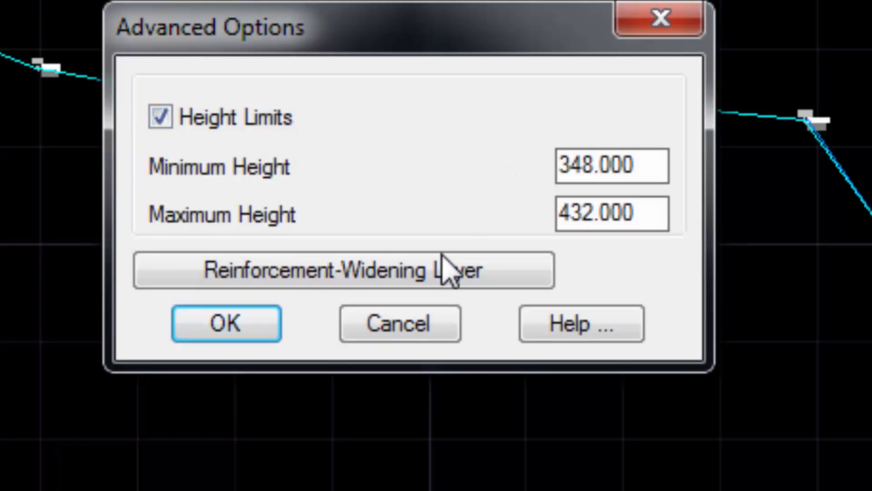
{"action": "left_click", "coordinate": [420, 269]}
{"action": "left_click", "coordinate": [319, 386]}
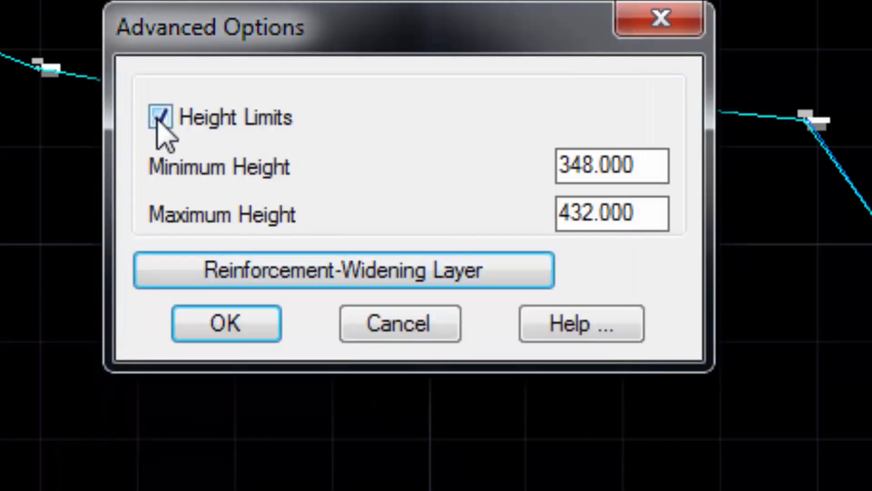